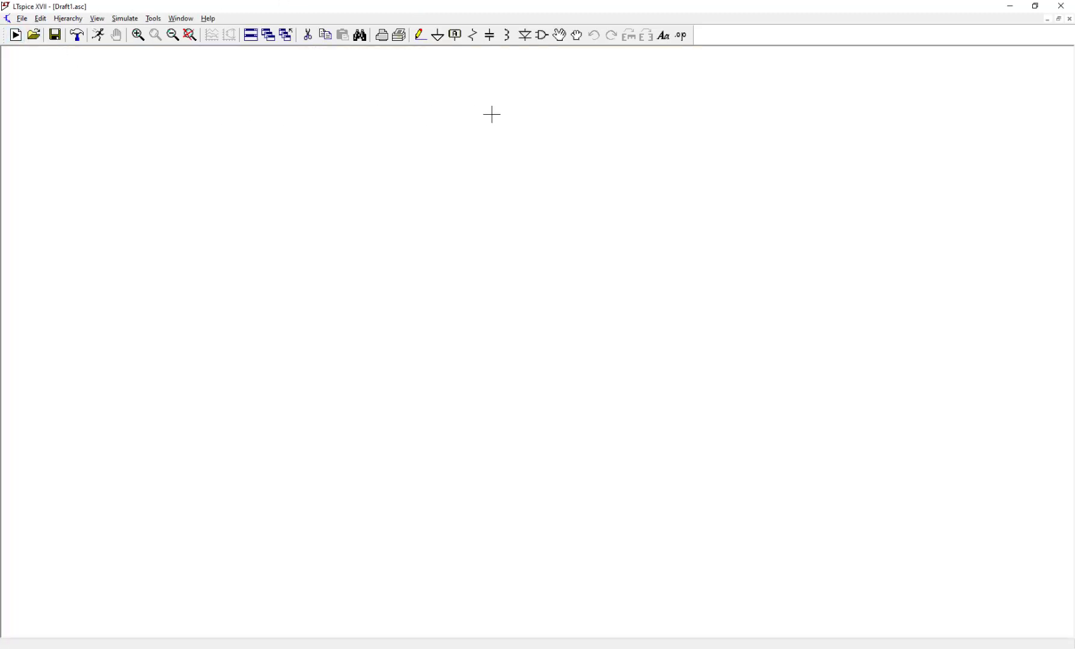
- Place resistor R1, then place a voltage source V1 to its left
left_click(473, 36)
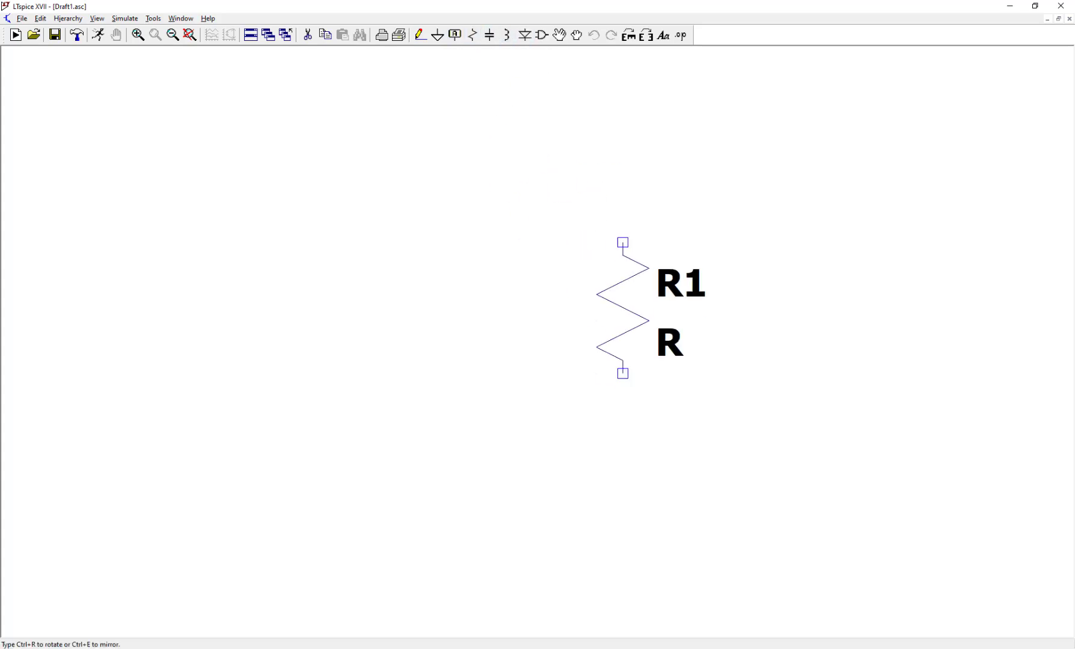
left_click(649, 307)
key("Escape")
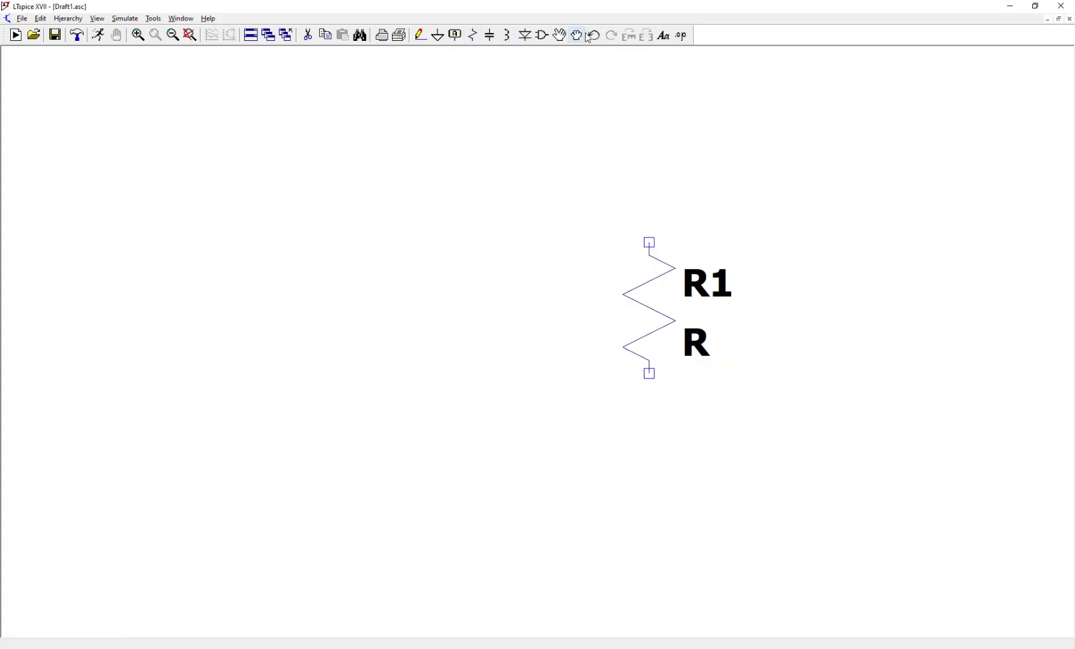
left_click(542, 36)
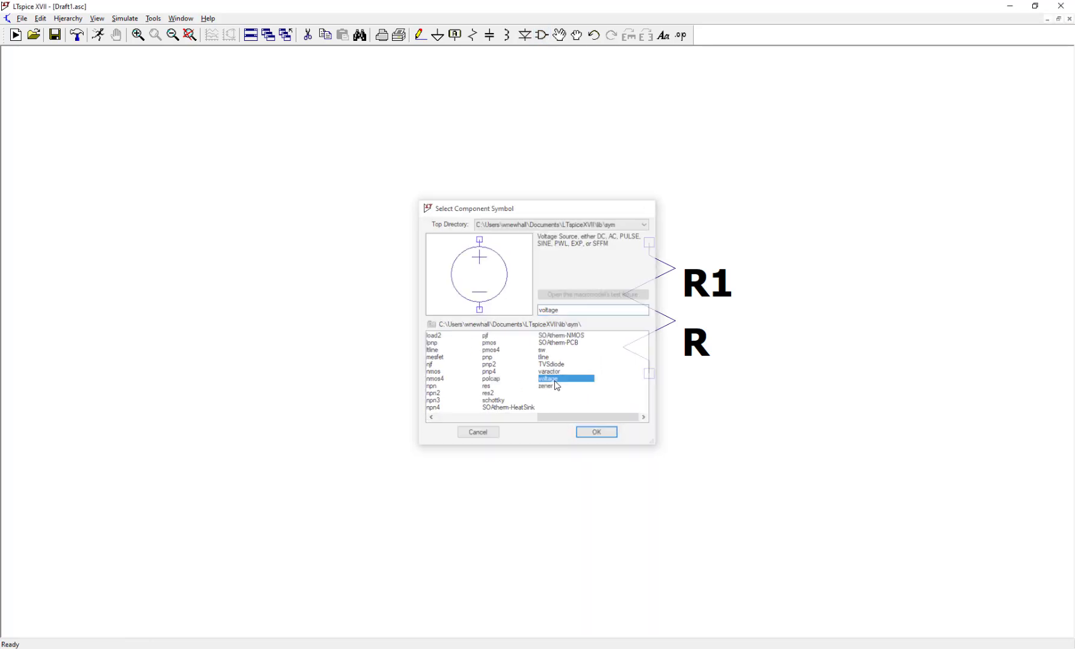
double_click(556, 380)
left_click(346, 379)
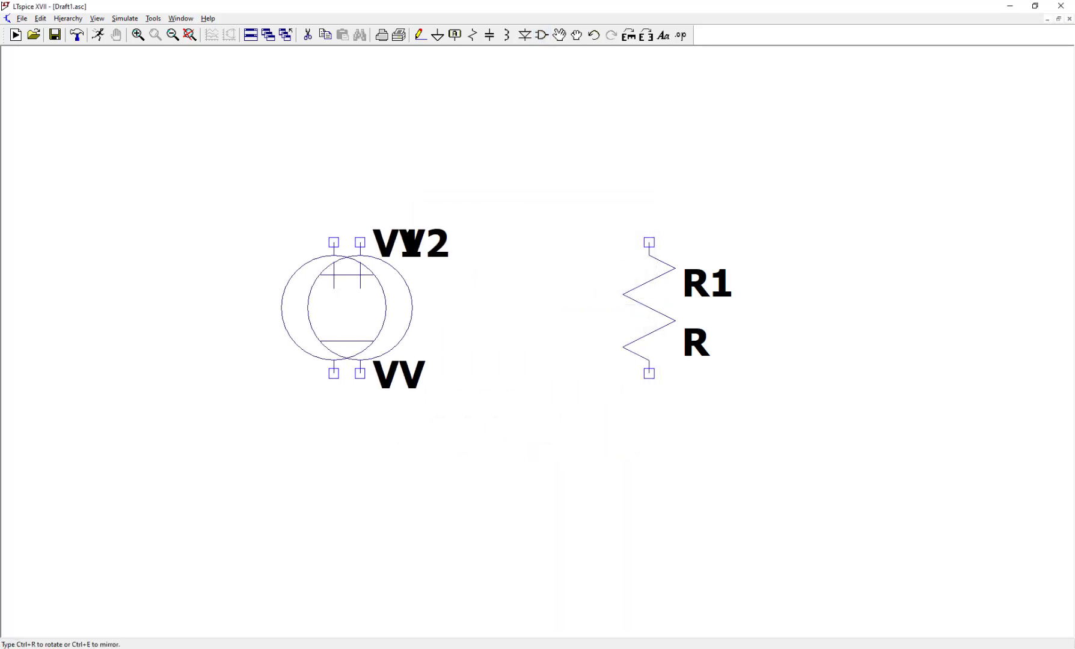
key("Escape")
- Wire V1 and R1 together across the top and bottom into a closed loop
key("F3")
left_click(334, 242)
left_click(649, 190)
left_click(648, 242)
left_click(649, 373)
left_click(334, 425)
left_click(334, 374)
- Add a ground symbol below the loop and wire it to the bottom wire
key("g")
left_click(491, 478)
key("F3")
left_click(491, 479)
left_click(491, 425)
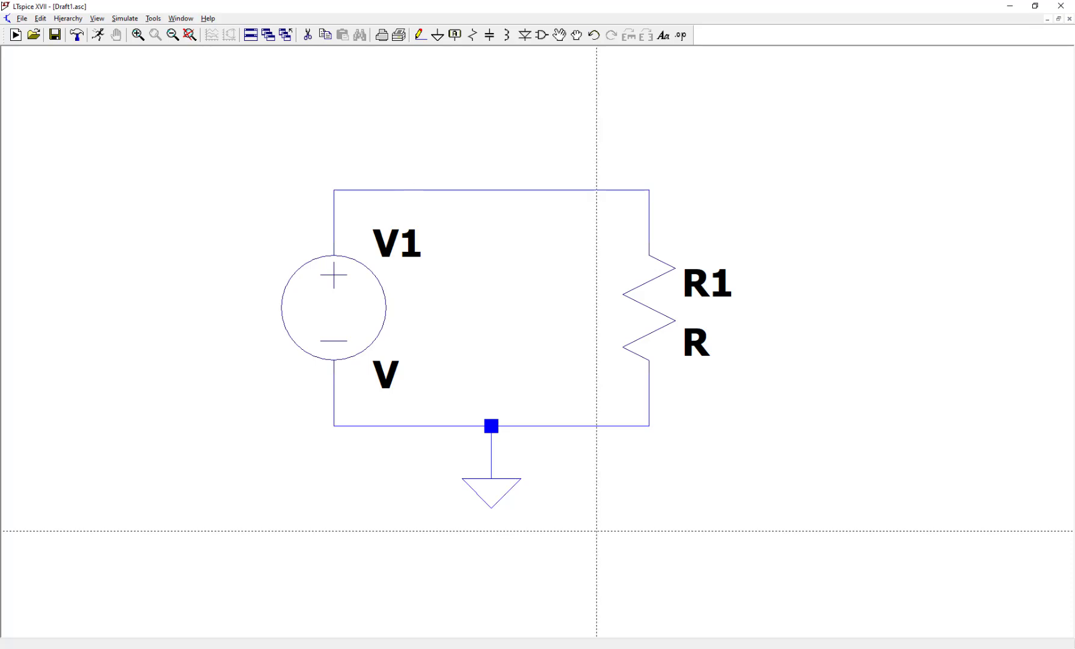
- Set R1's resistance to 1k
key("Escape")
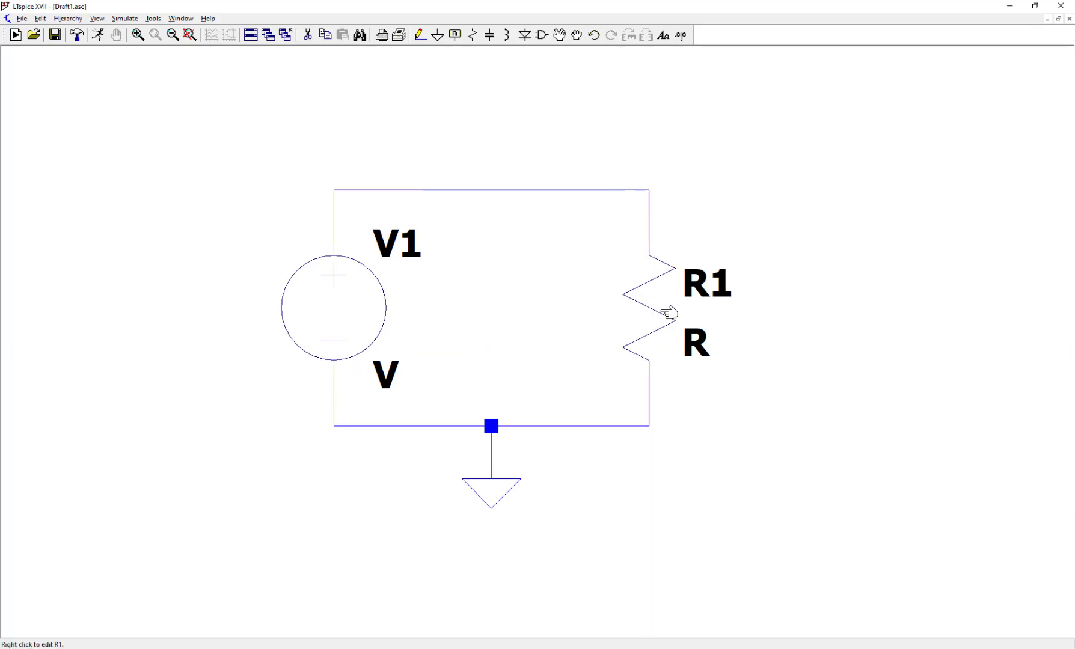
right_click(663, 321)
type("1k")
key("Return")
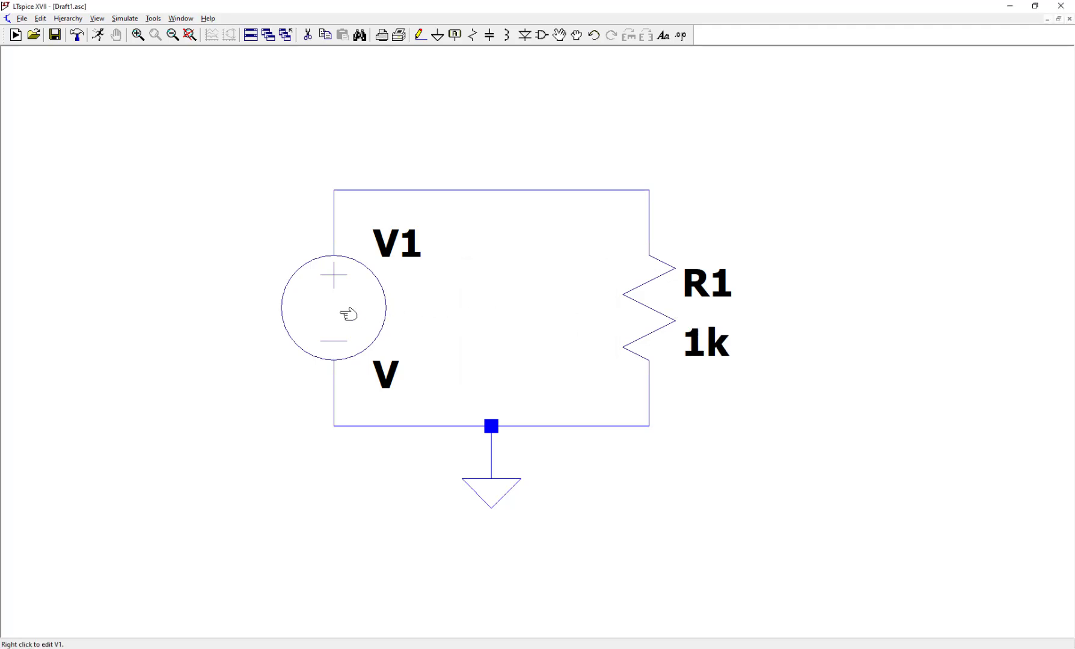
- Give V1 a DC value of 1
right_click(349, 314)
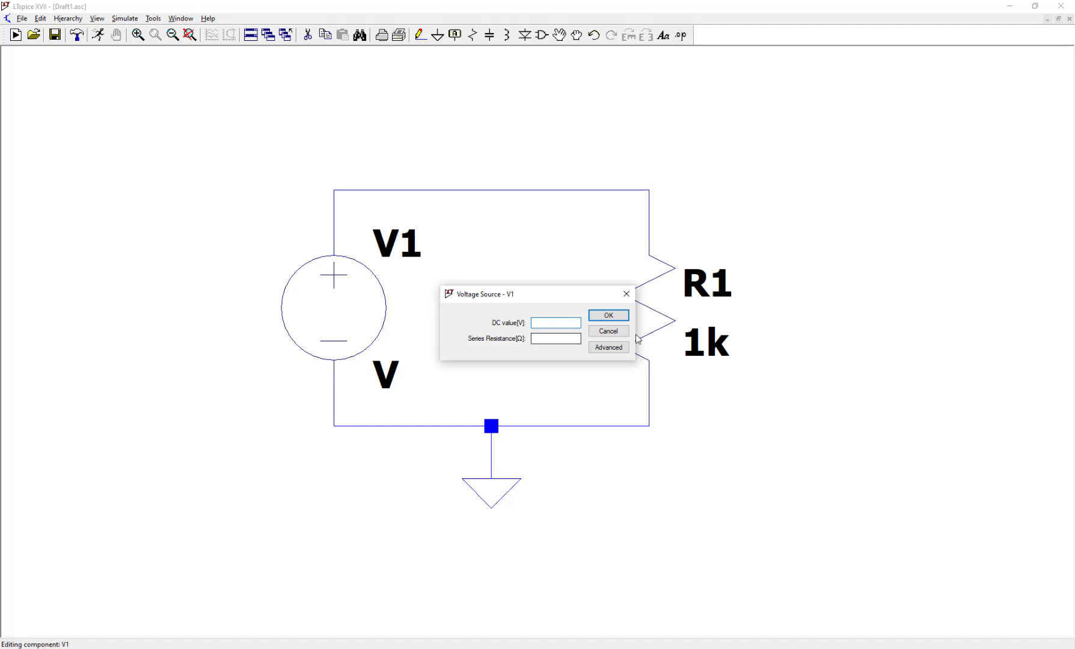
type("1")
left_click(608, 316)
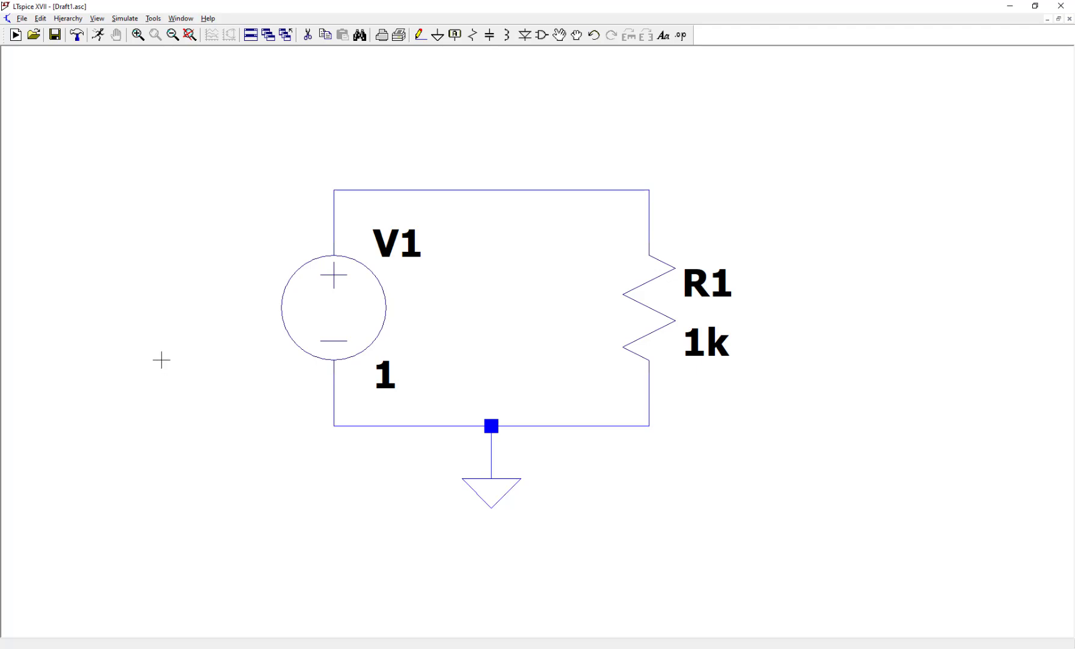
- Create a Linear DC sweep command for V1: start -5, stop 5, increment 0.1
left_click(97, 34)
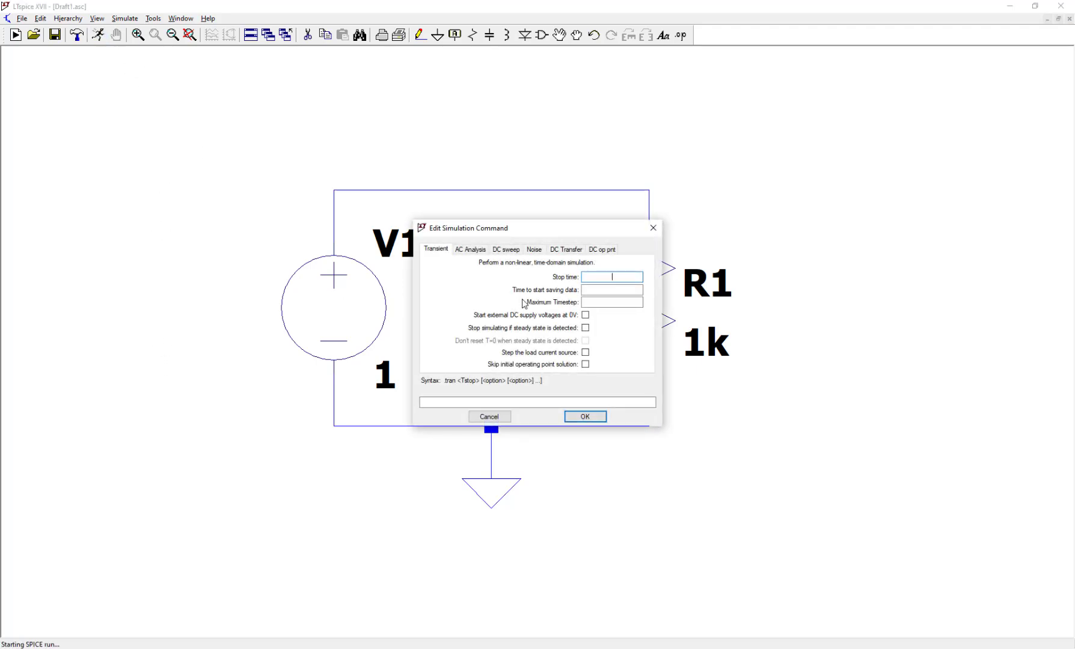
left_click(512, 252)
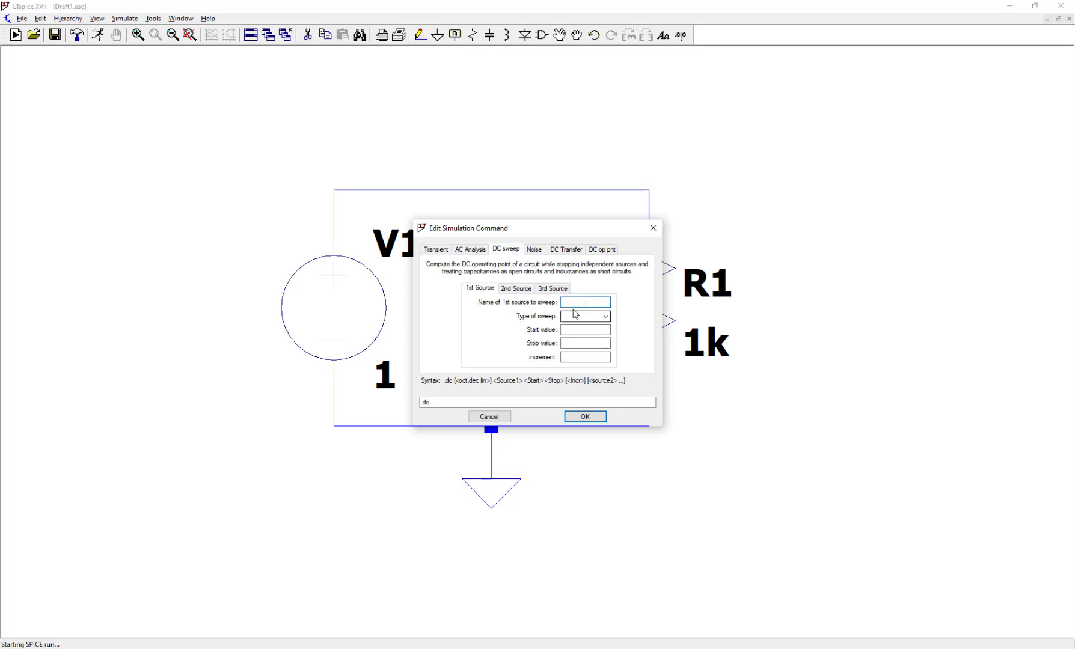
left_click_drag(565, 230, 628, 224)
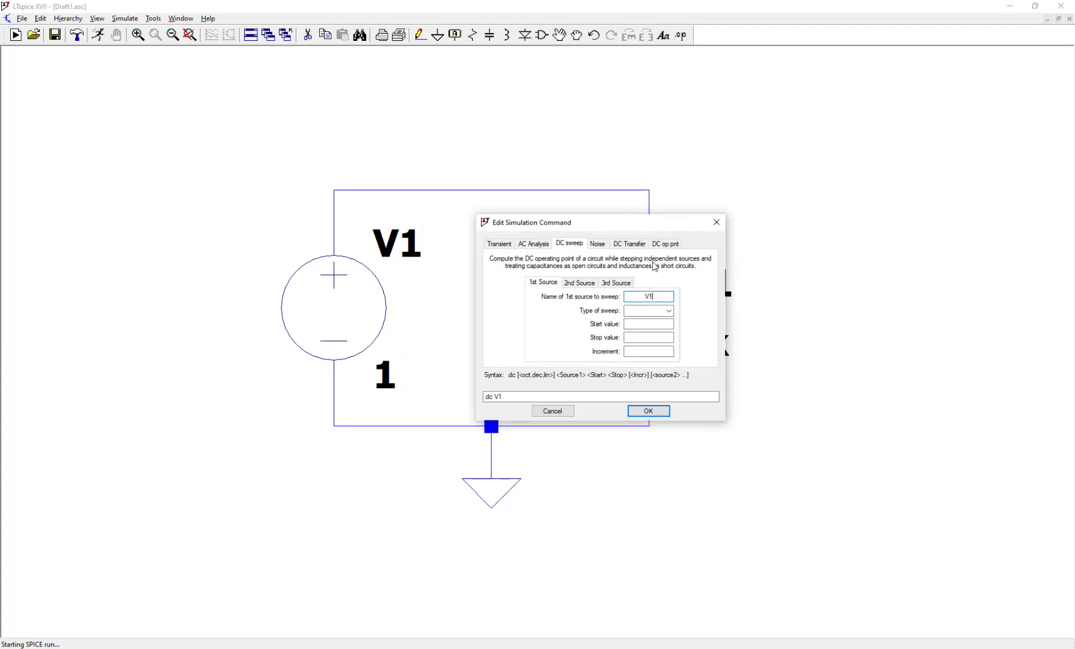
left_click(648, 311)
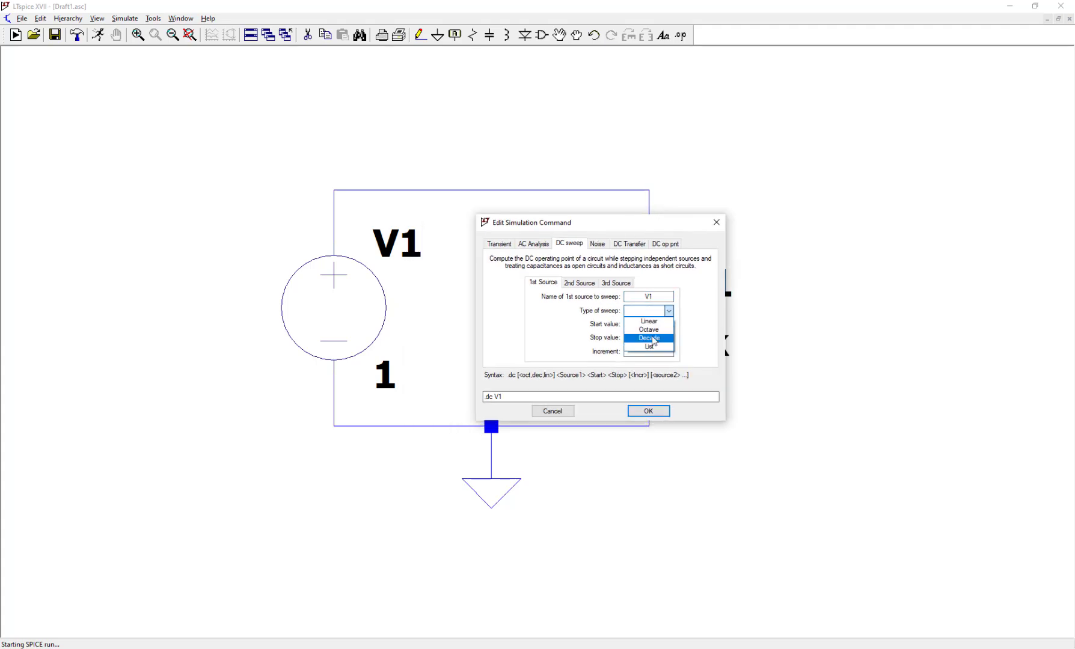
left_click(649, 321)
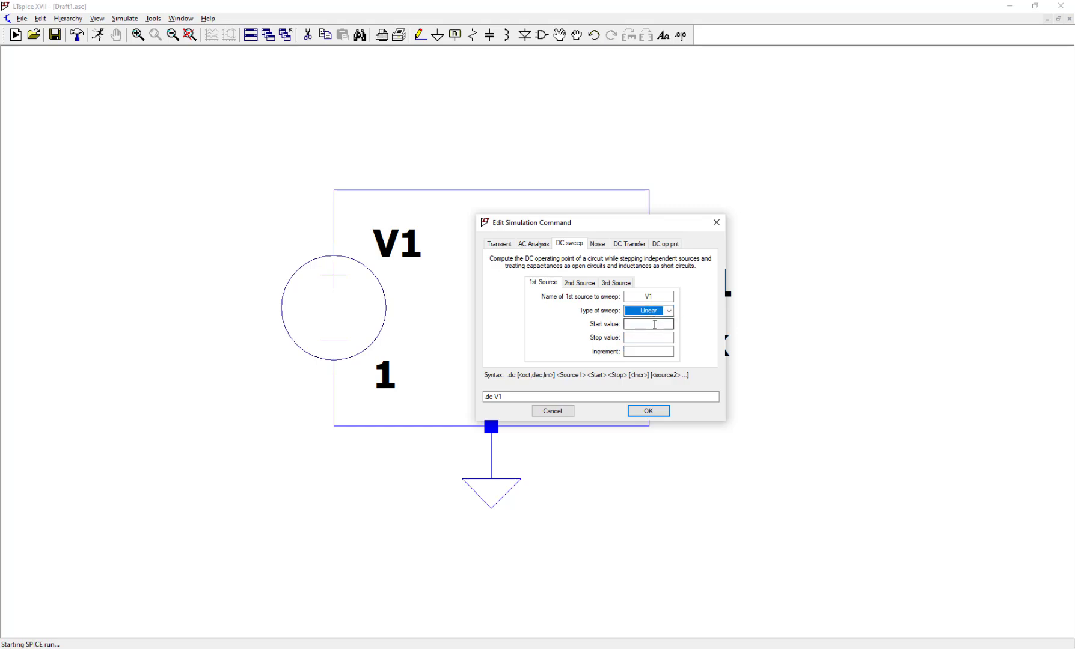
left_click(659, 325)
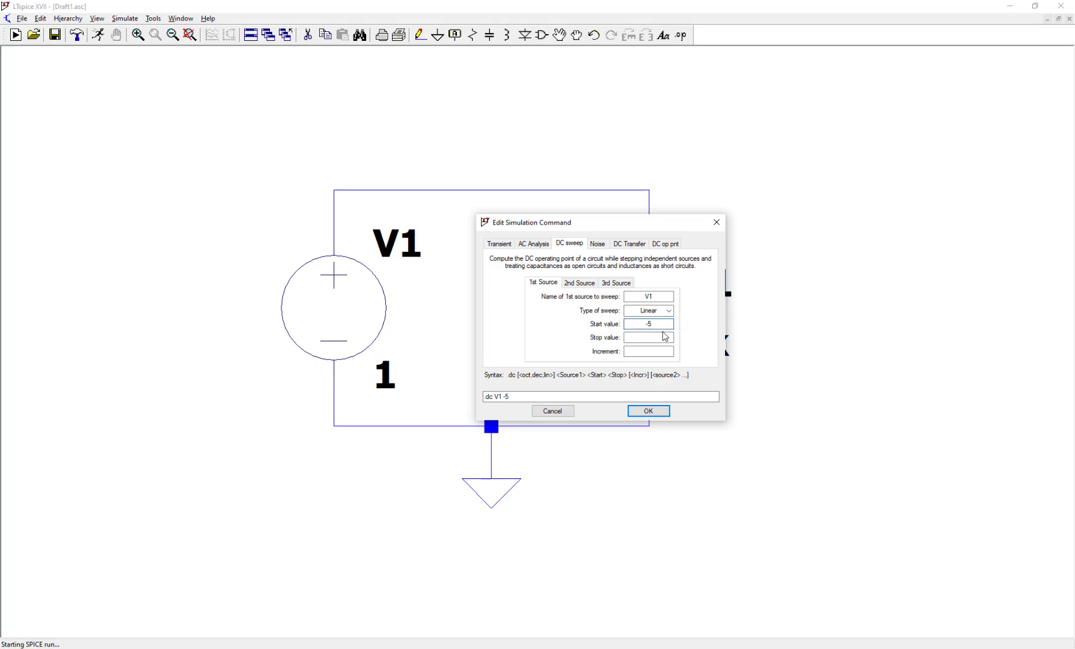
left_click(654, 337)
type("5")
left_click(660, 351)
left_click(648, 411)
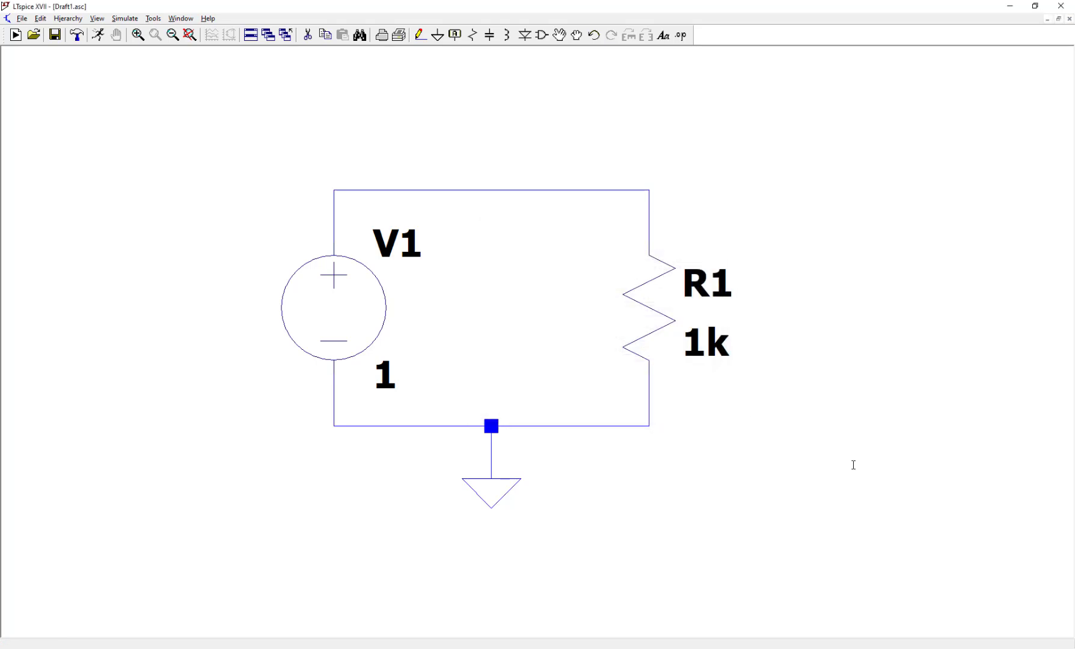
- Place the .dc V1 -5 5 0.1 directive below the ground and run the simulation
left_click(277, 517)
left_click(76, 35)
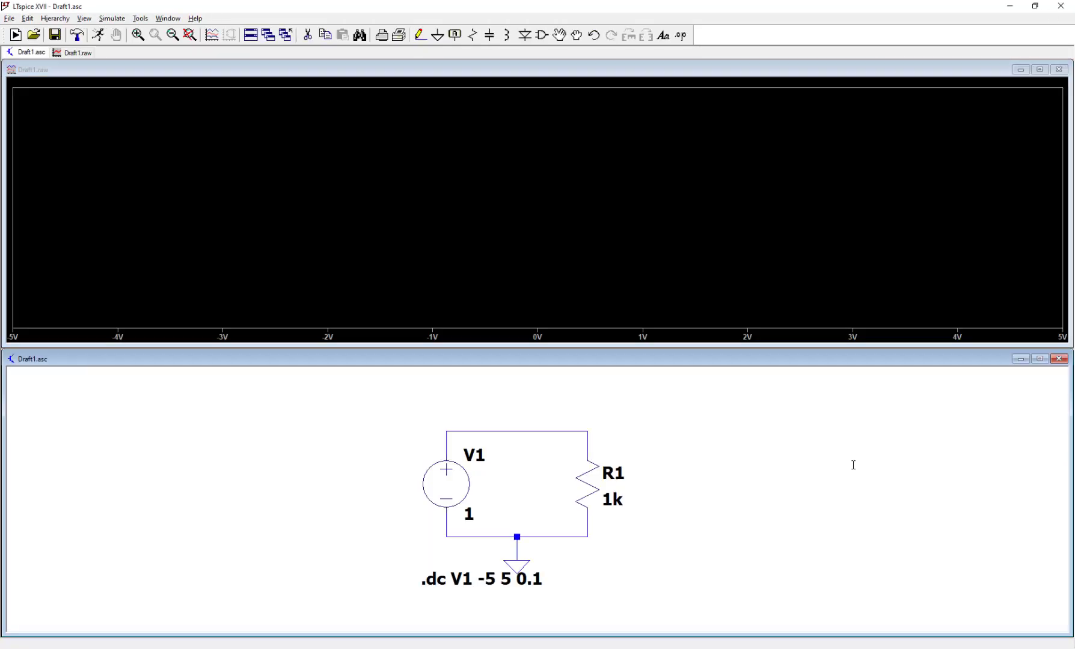
- Probe the top wire to plot the V(n001) trace
left_click(504, 429)
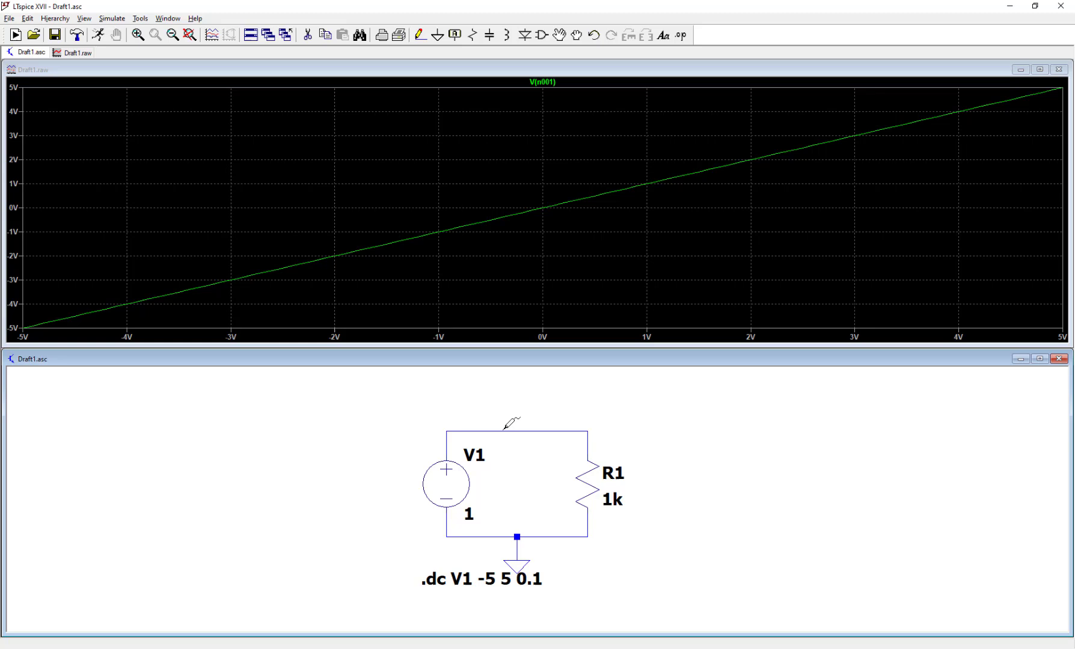
- Plot the current through R1 and delete the V(n001) trace
left_click(593, 479)
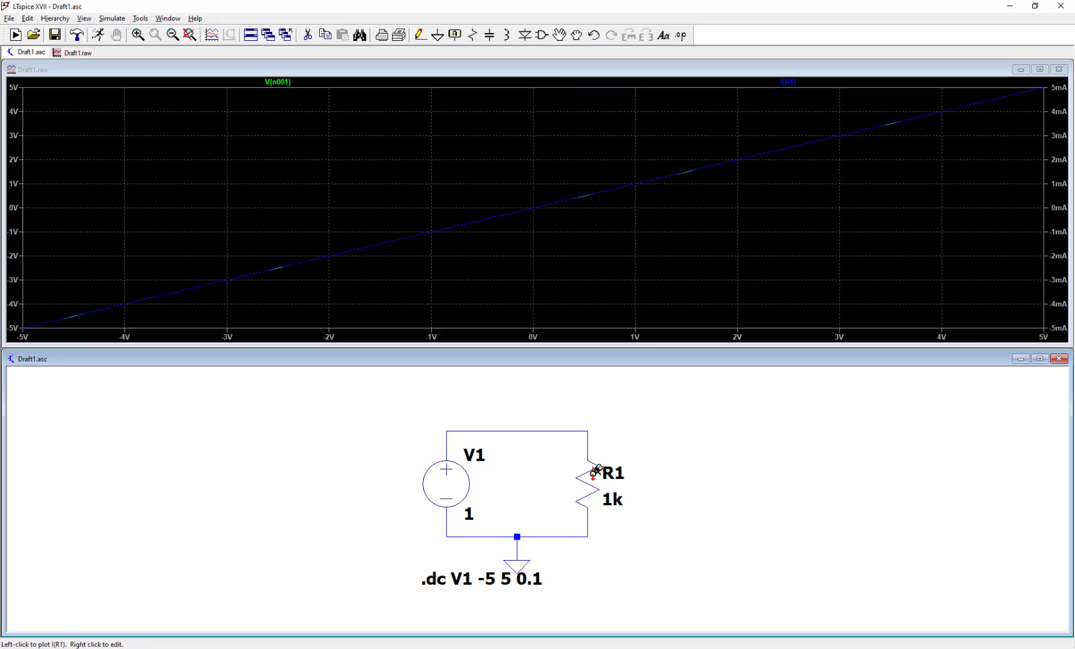
right_click(292, 81)
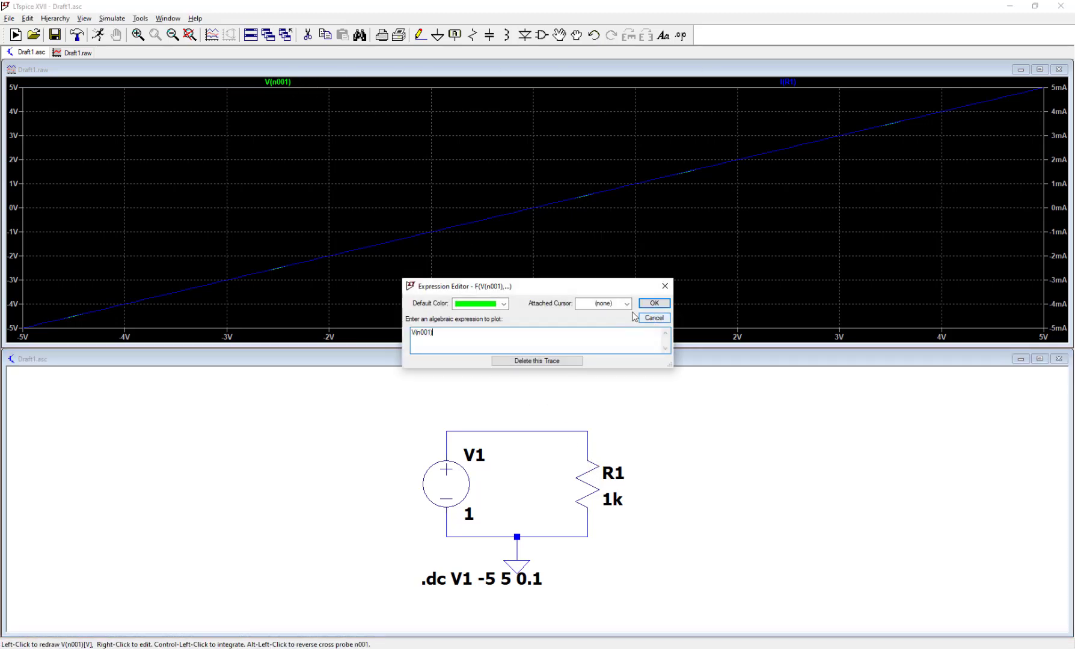
left_click(560, 362)
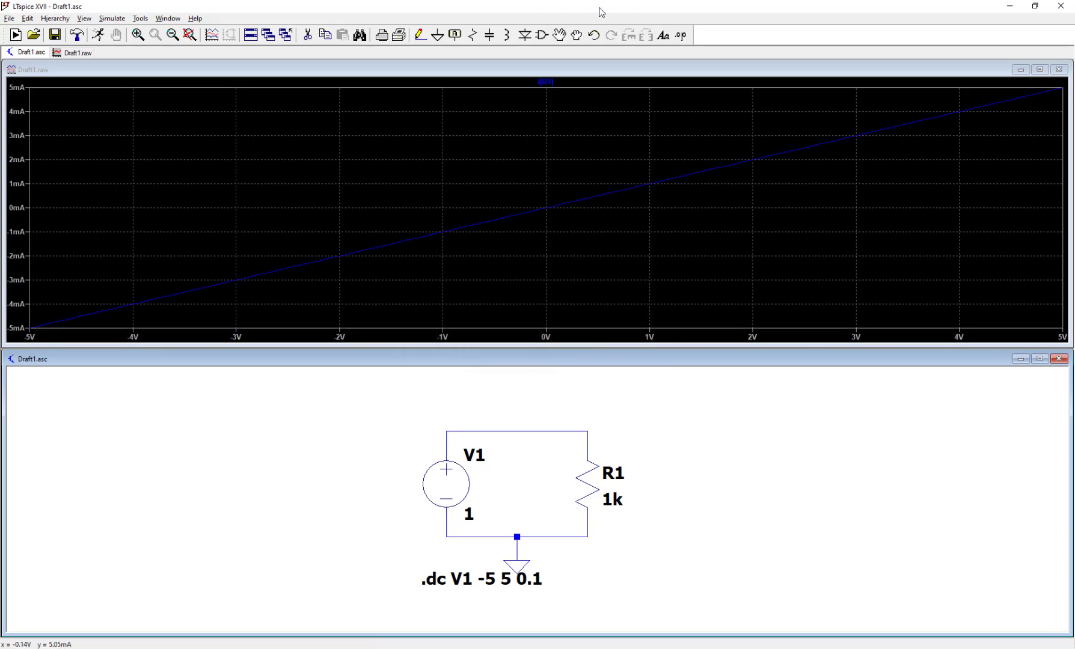
- Change the I(R1) trace's default colour to magenta
right_click(559, 87)
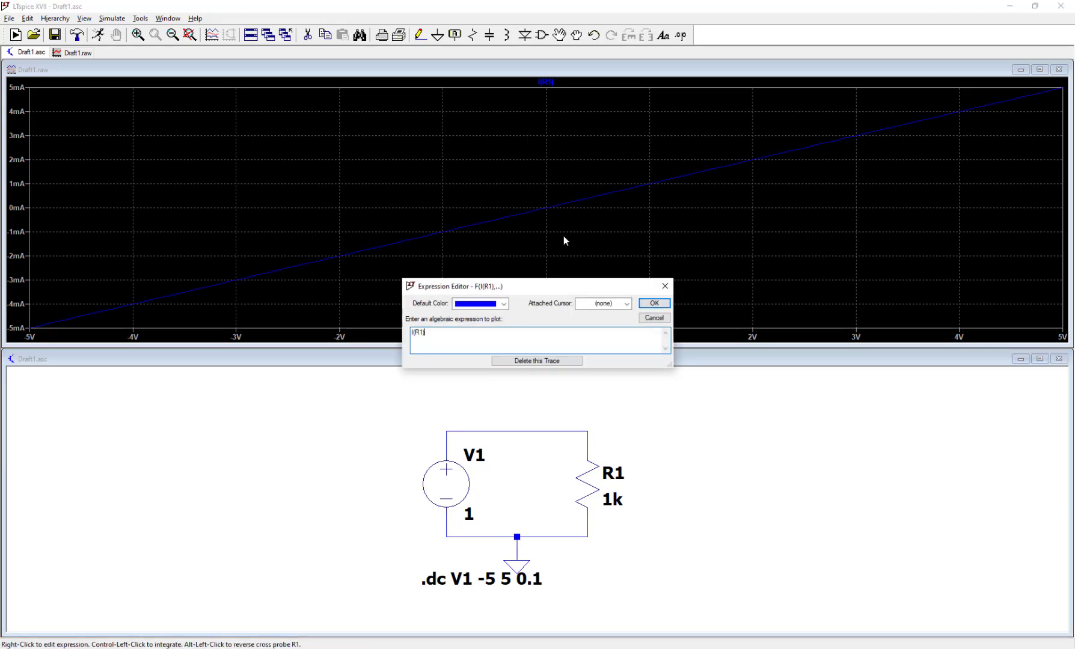
left_click(503, 304)
left_click(498, 360)
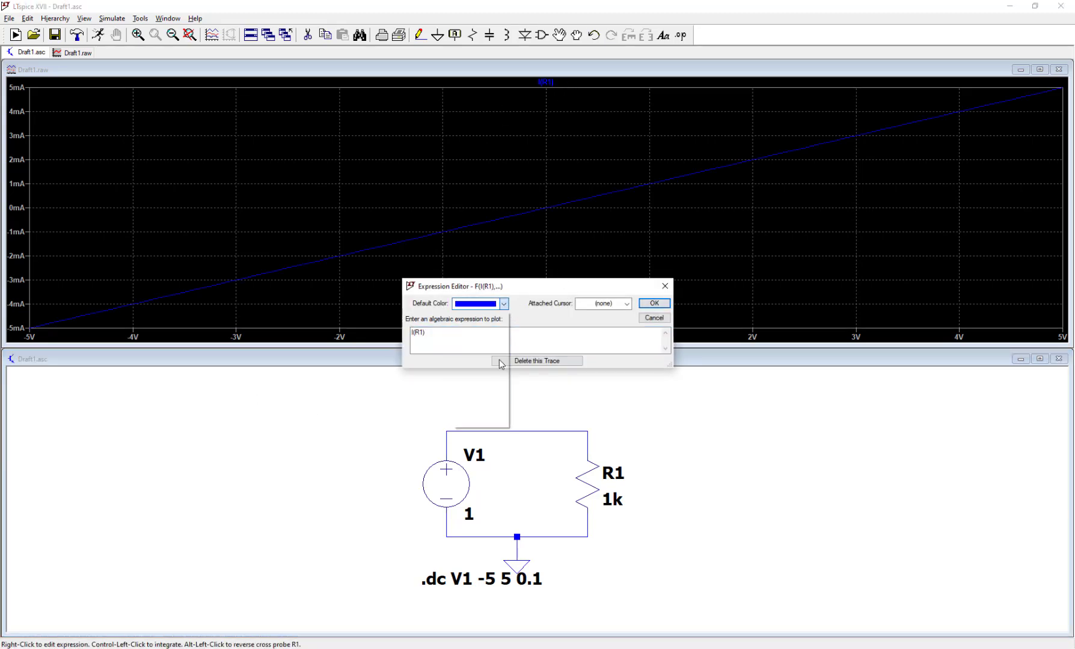
left_click(654, 304)
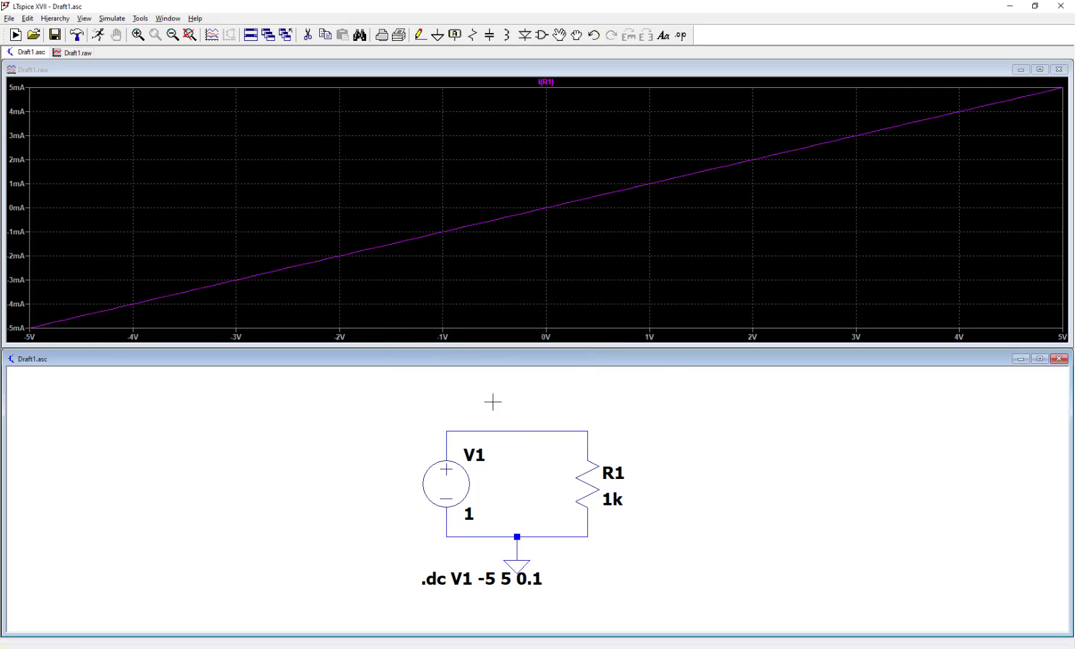